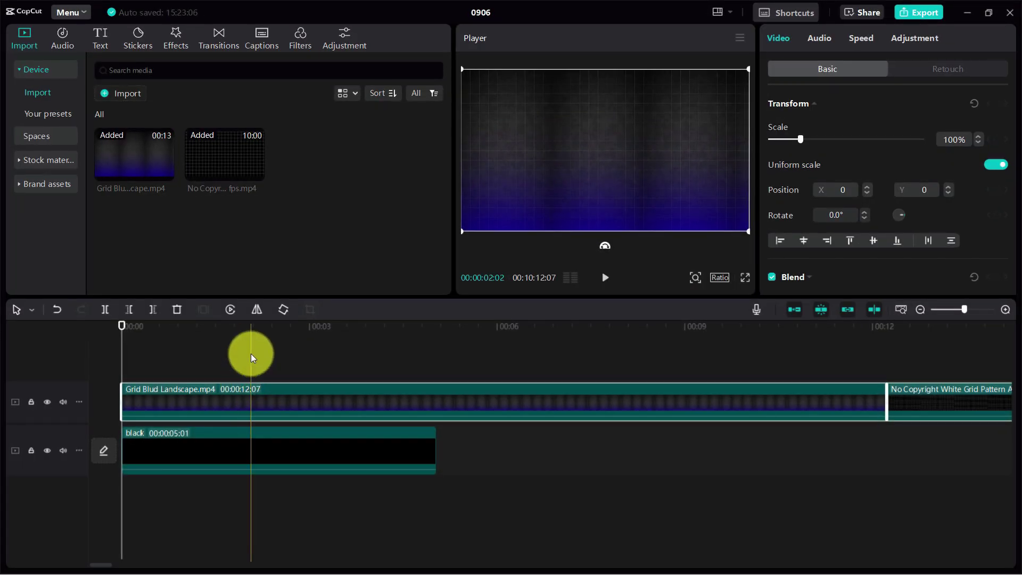
# Return the playhead to the very start and bring up the main menu's File options.
pyautogui.click(250, 357)
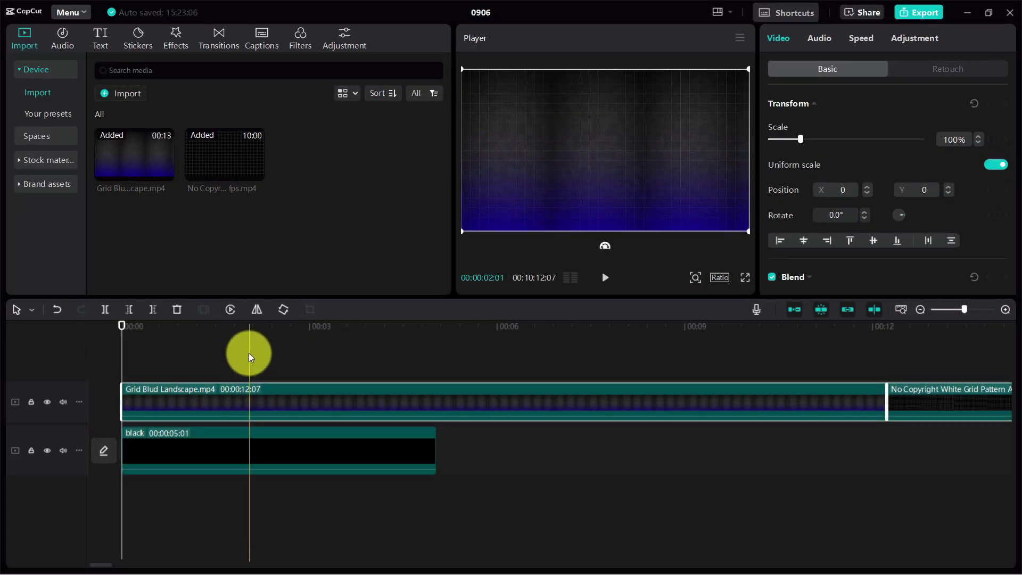
pyautogui.press('Home')
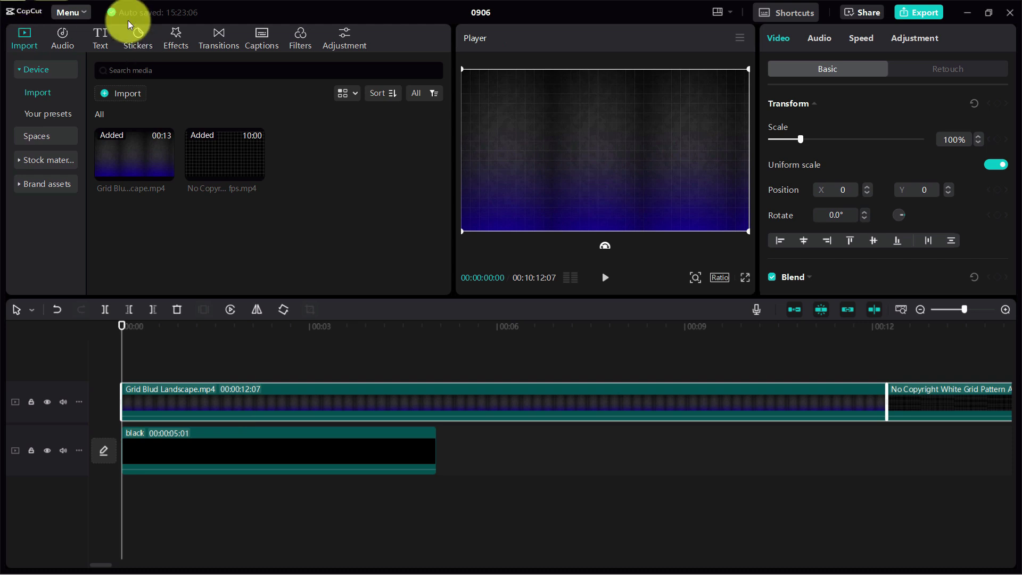
pyautogui.click(68, 12)
pyautogui.moveTo(88, 31)
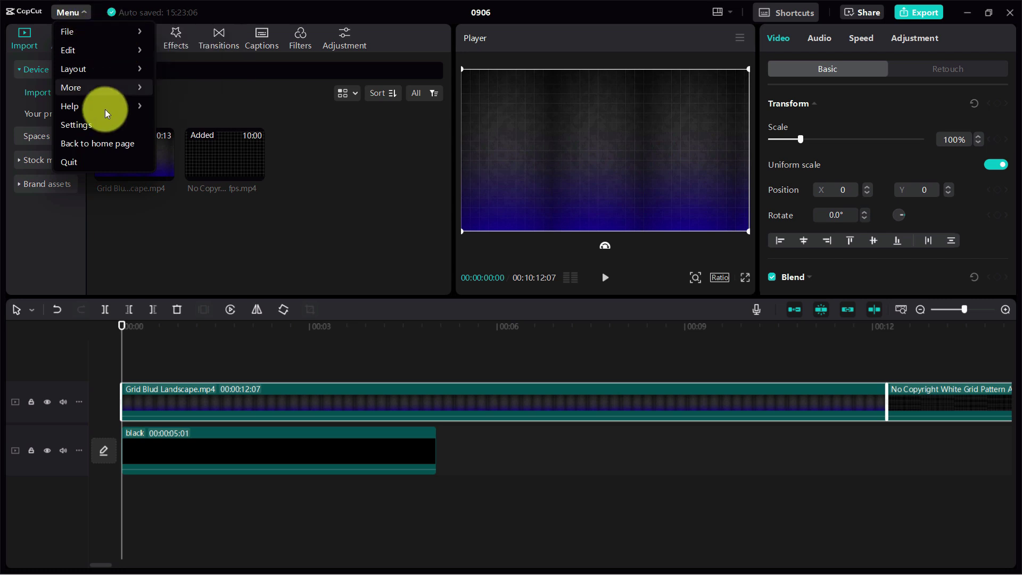
# Dismiss the menu without choosing anything, leaving the editor showing.
pyautogui.click(67, 13)
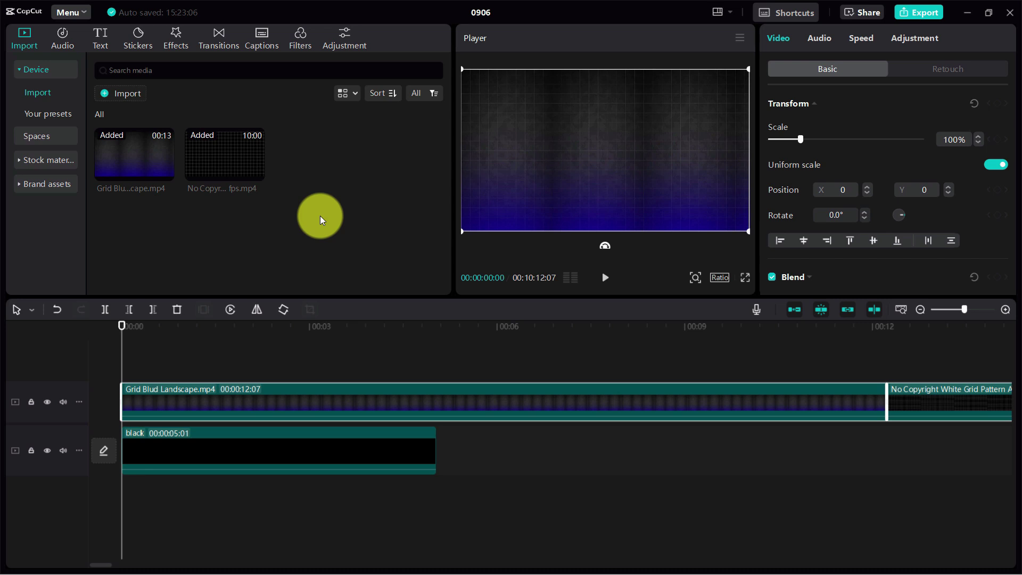
# Rename the project title from 0906 to 'My Test Project' and confirm it.
pyautogui.doubleClick(483, 13)
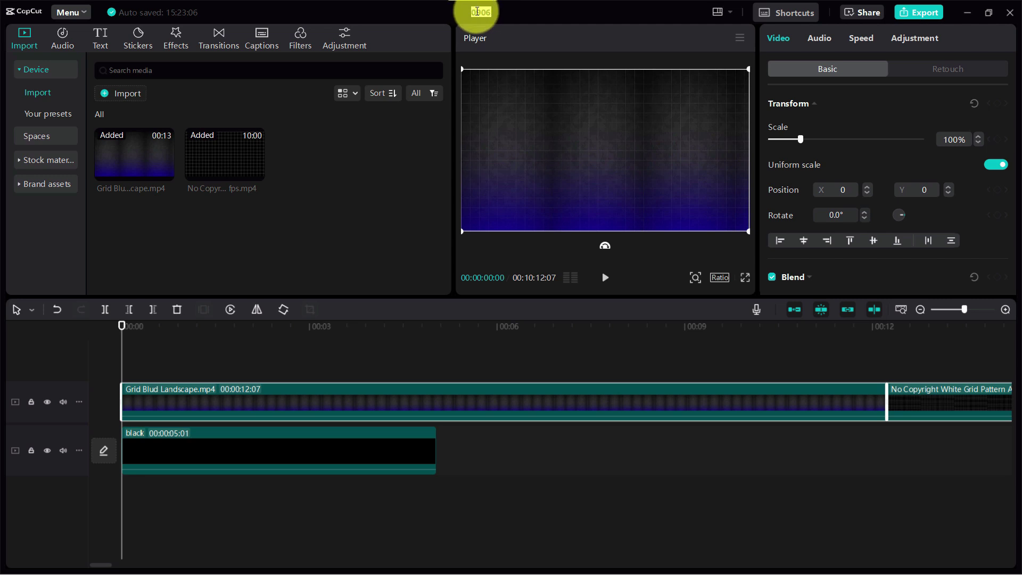
pyautogui.moveTo(479, 12); pyautogui.dragTo(503, 17)
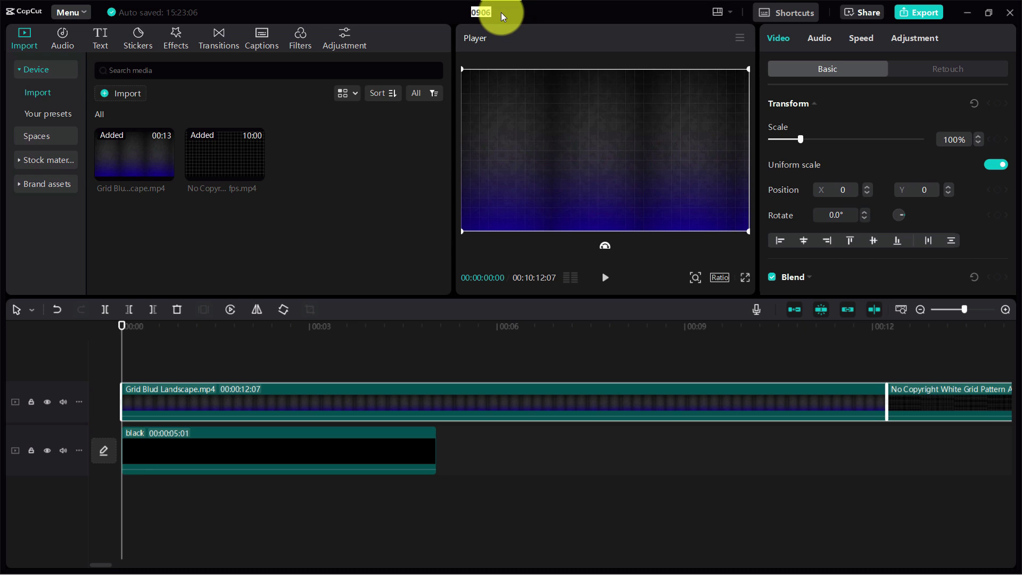
pyautogui.write('My')
pyautogui.write(' Test Pro')
pyautogui.write('ject')
pyautogui.press('Return')
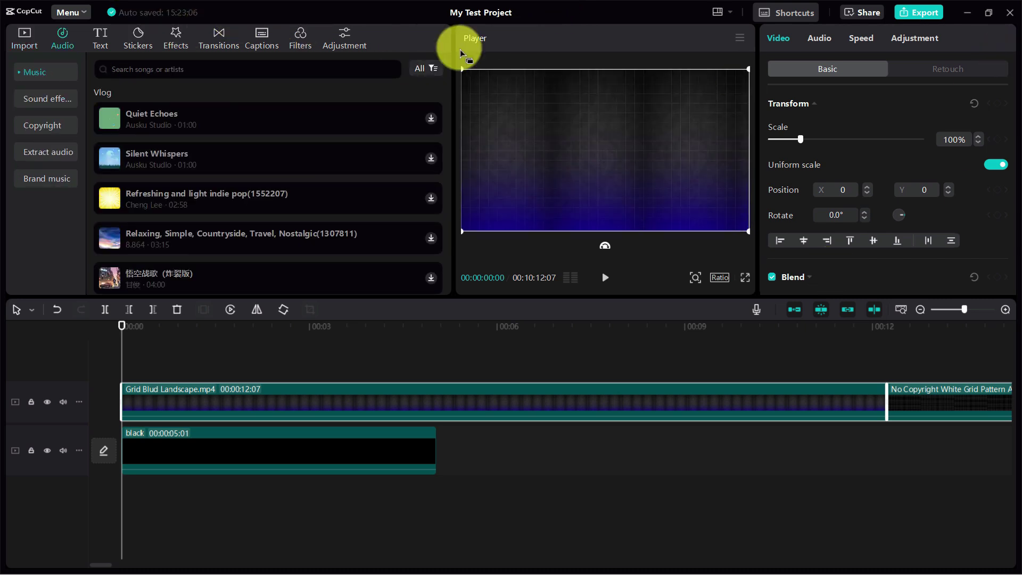
# Close the editor to Home, then reopen the renamed 'My Test Project' from the projects list.
pyautogui.click(1010, 14)
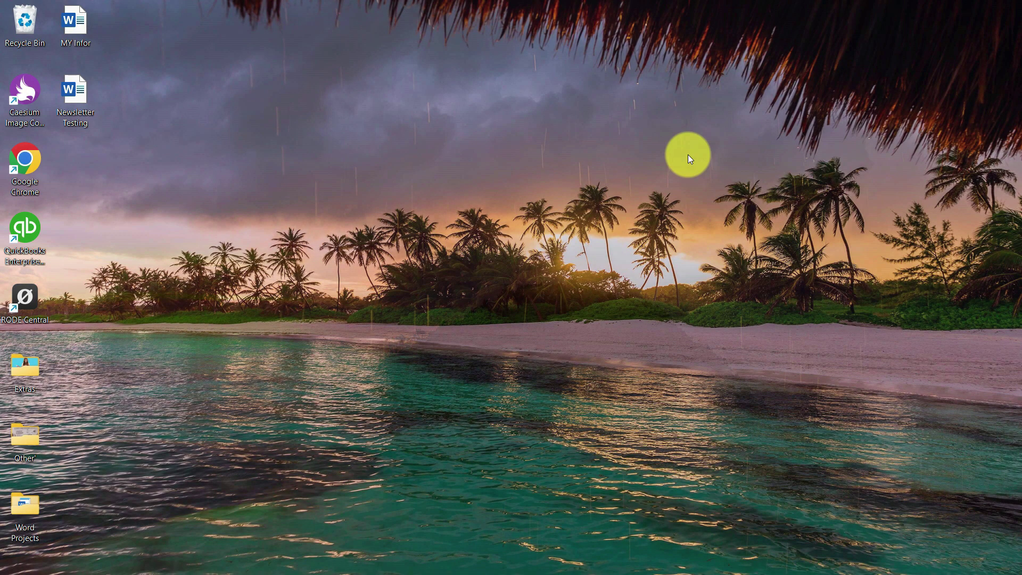
pyautogui.moveTo(374, 252)
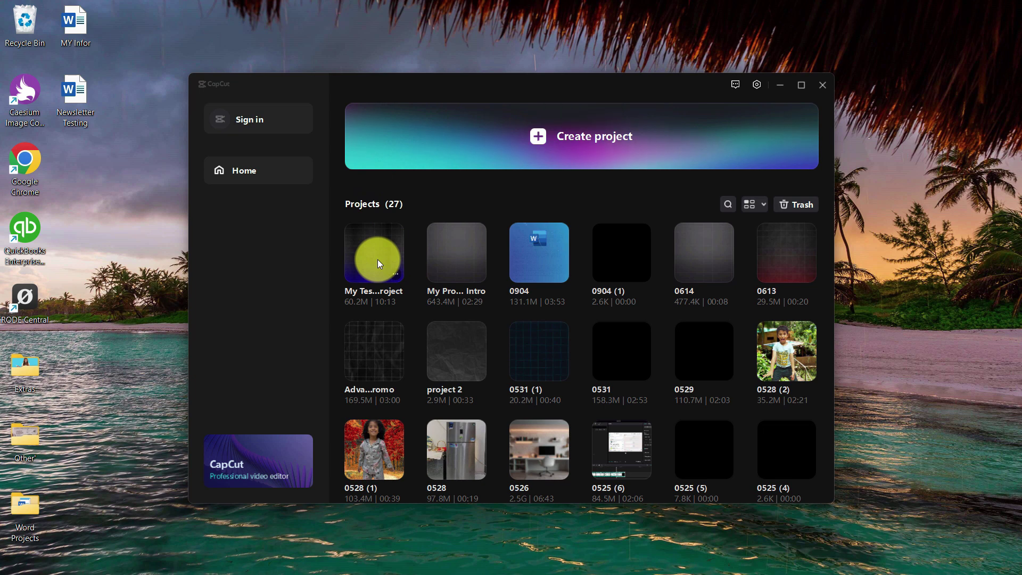
pyautogui.click(392, 273)
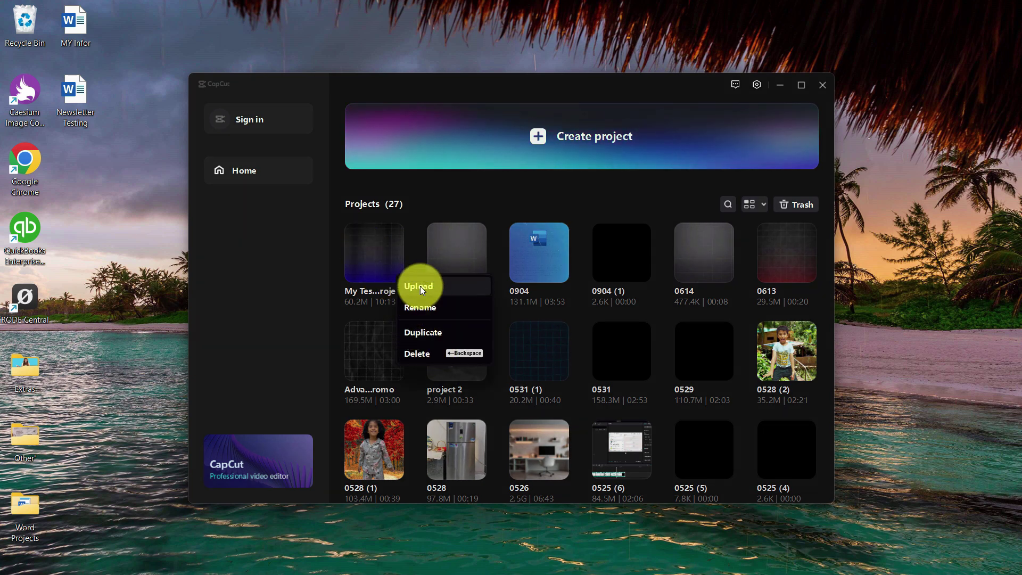
pyautogui.click(362, 256)
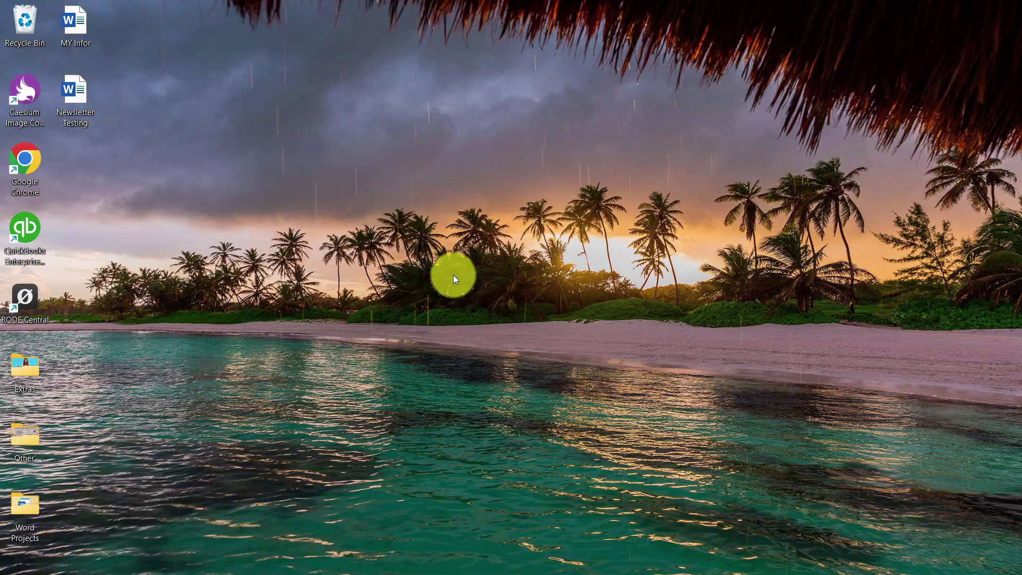